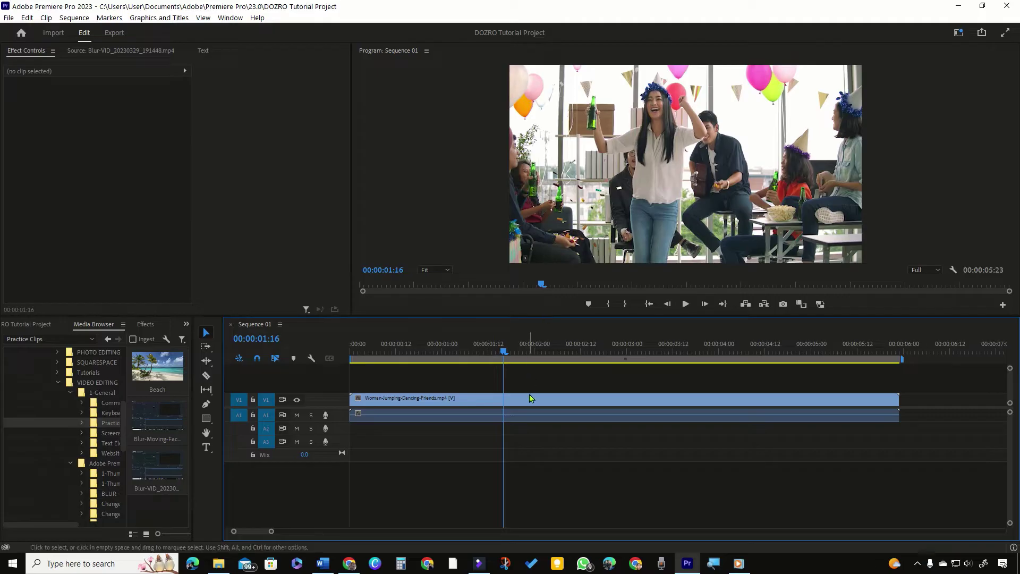
Search the effects for KEY and apply Alpha Adjust to the Woman-Jumping-Dancing-Friends.mp4 clip.
click(145, 325)
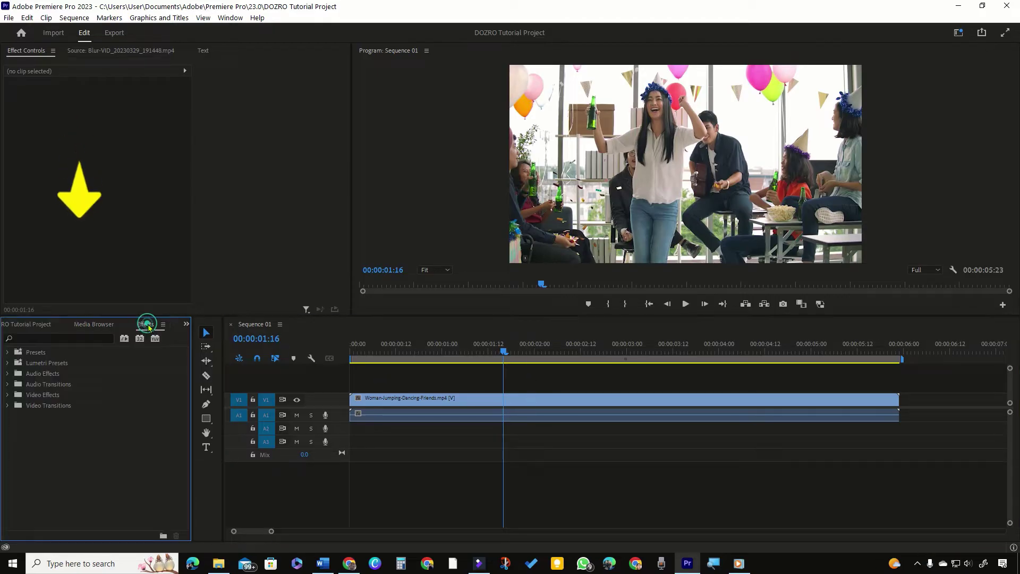
click(55, 339)
text(KEY)
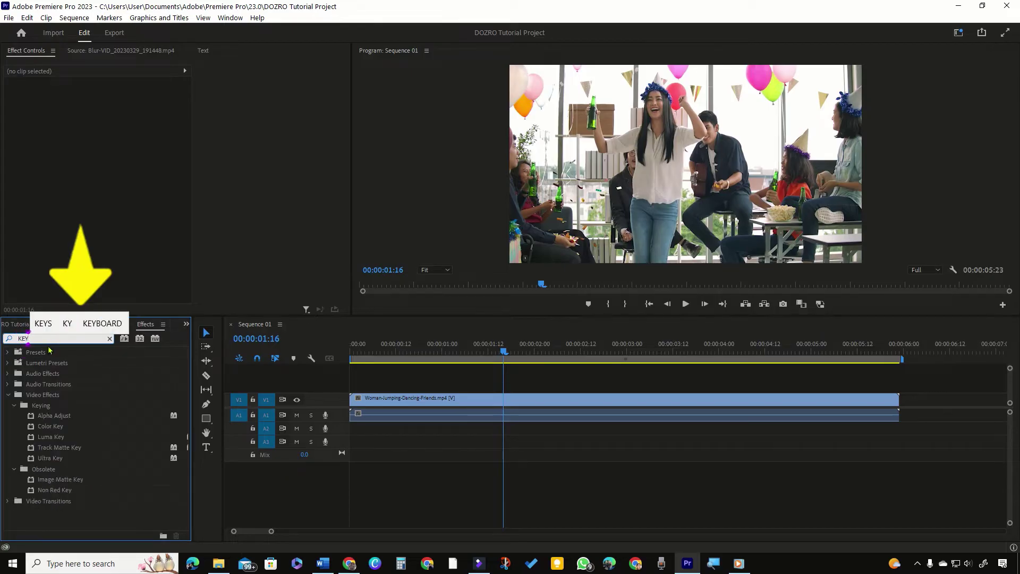
drag(53, 416, 420, 410)
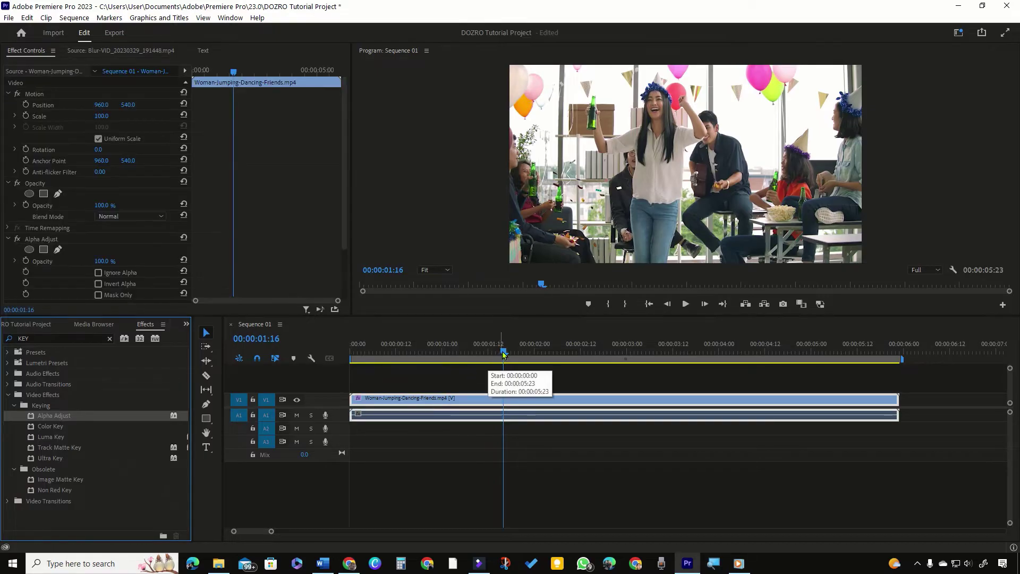
At the clip's first frame, start a free-draw Alpha Adjust mask around the woman's bottle, raised arm and side of the party hat.
drag(492, 355, 342, 365)
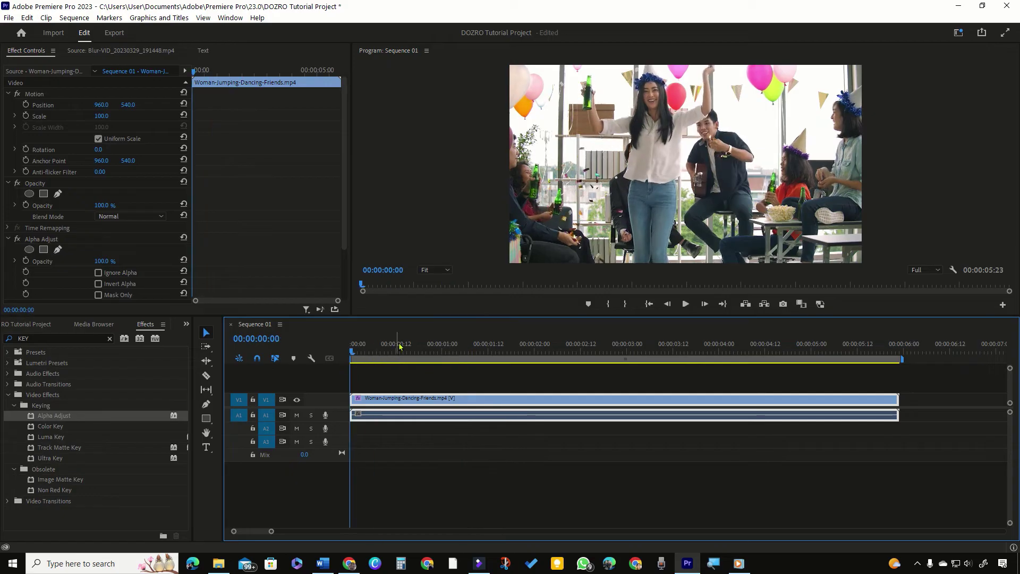
drag(442, 315, 439, 421)
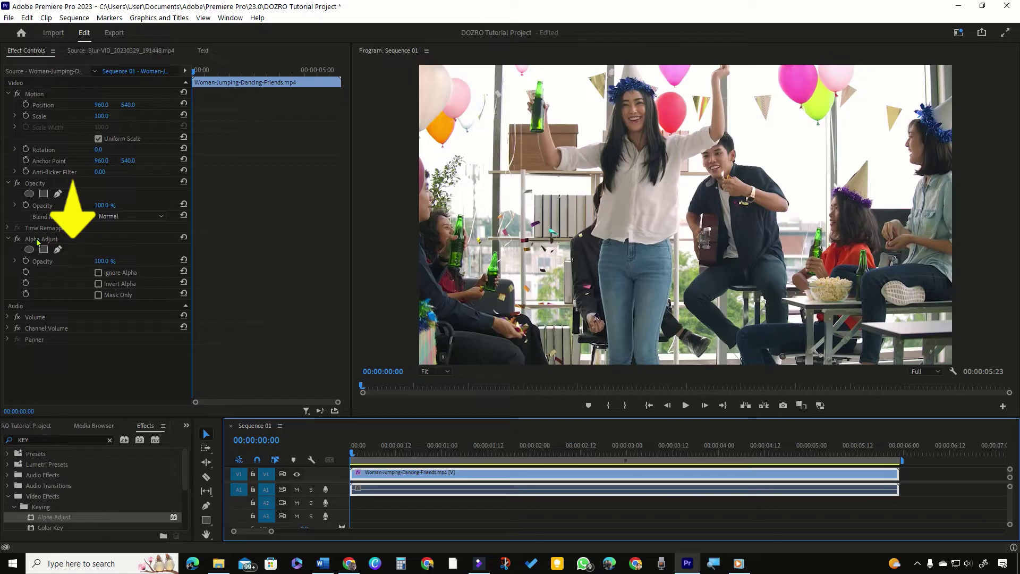
click(58, 250)
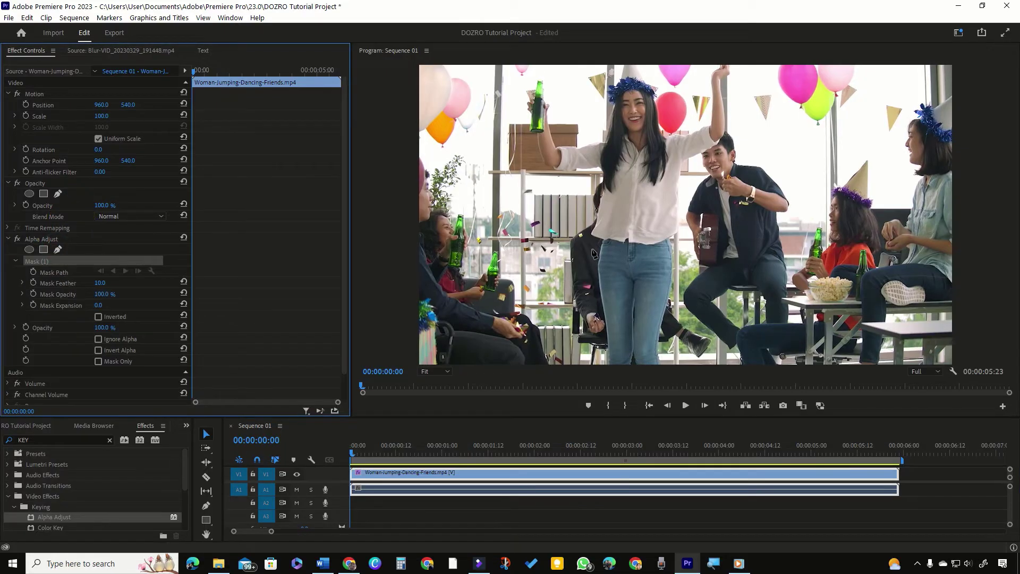
click(526, 108)
click(536, 76)
click(547, 76)
click(550, 96)
click(555, 122)
click(559, 142)
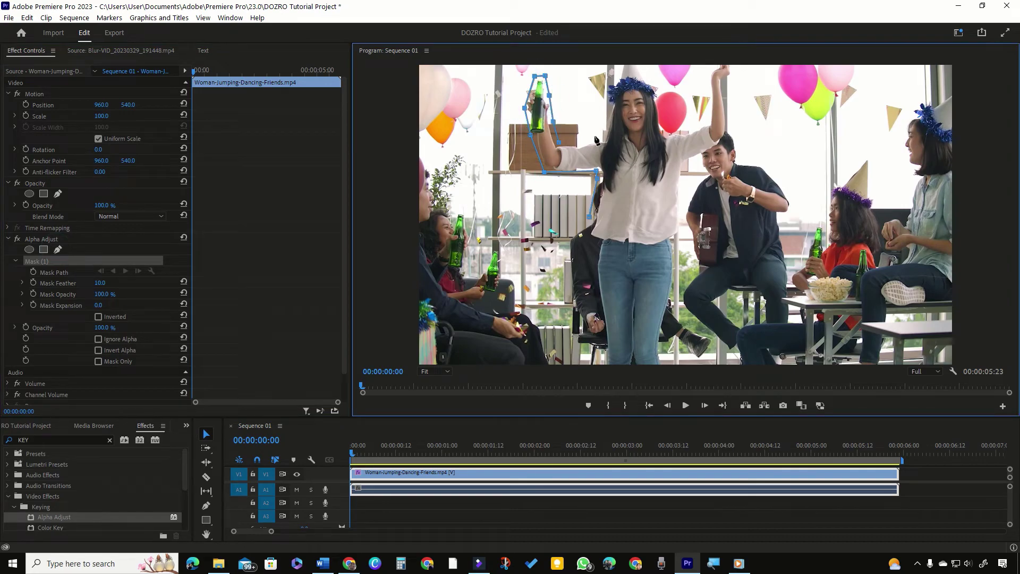
click(622, 67)
At 25% preview zoom, continue the mask over her hat, other raised arm and down around her legs, closing the path.
click(448, 372)
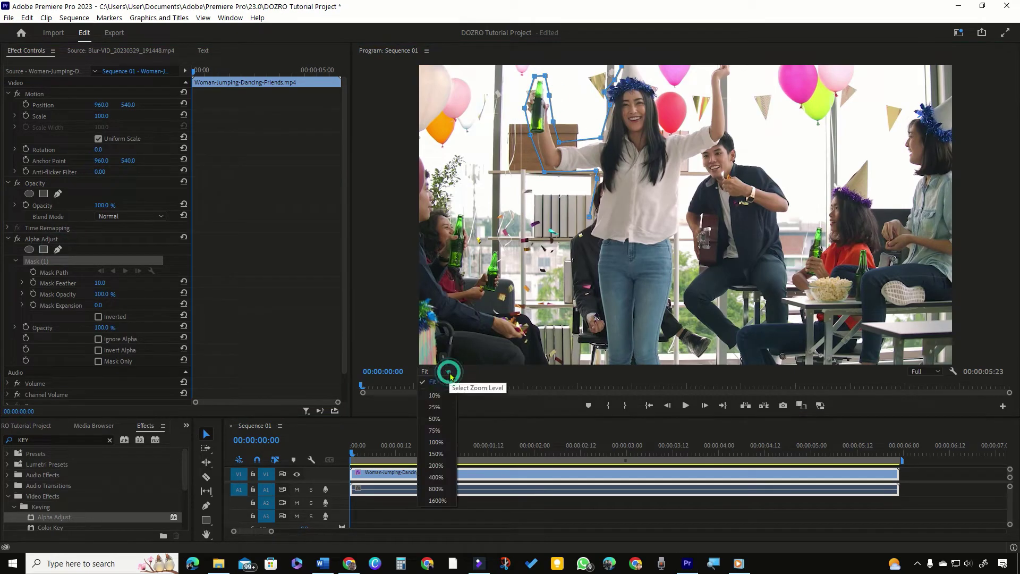
click(433, 403)
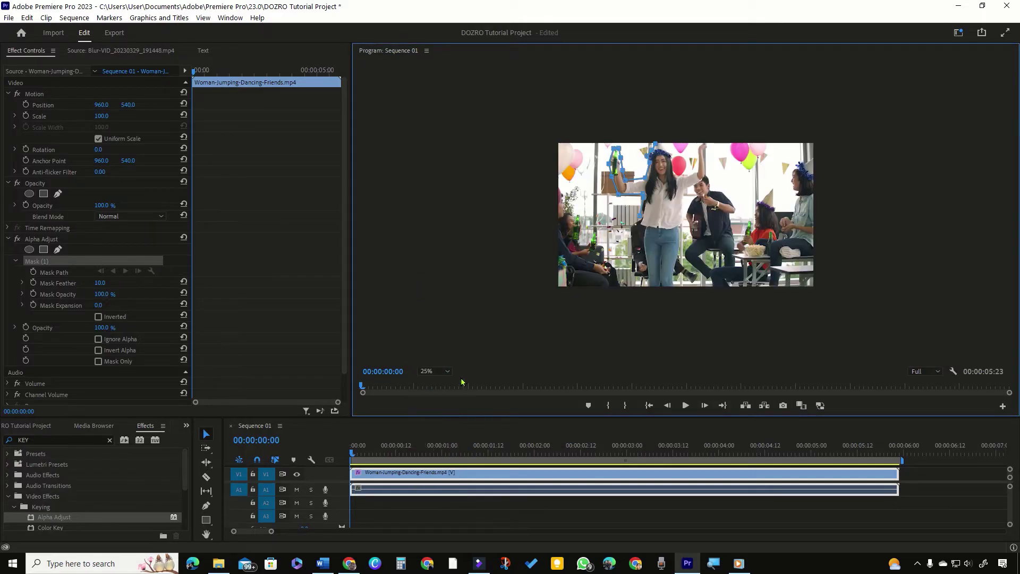
click(666, 149)
click(672, 156)
click(675, 172)
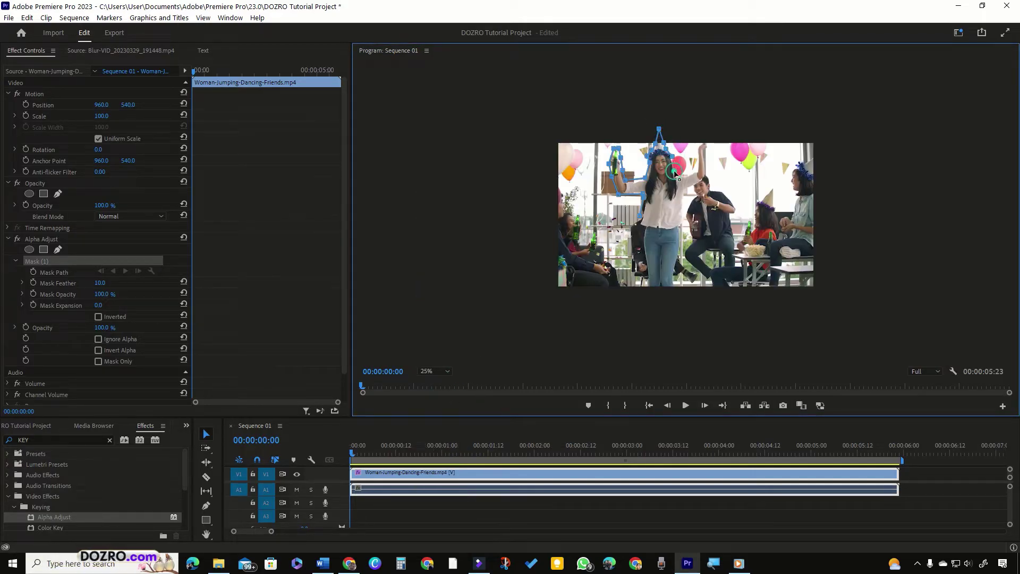
click(682, 175)
click(695, 169)
click(704, 137)
click(715, 141)
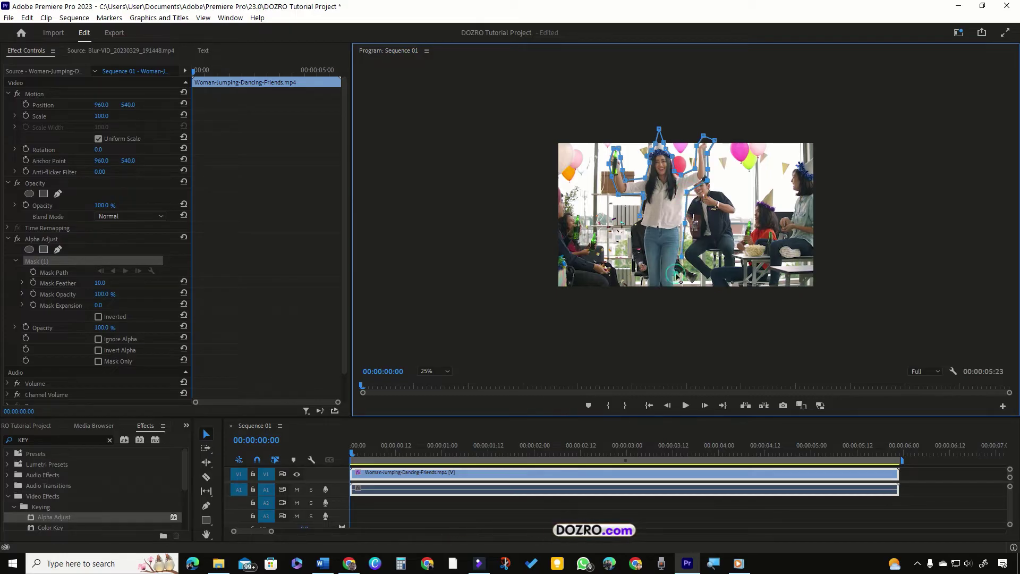
click(678, 292)
click(644, 292)
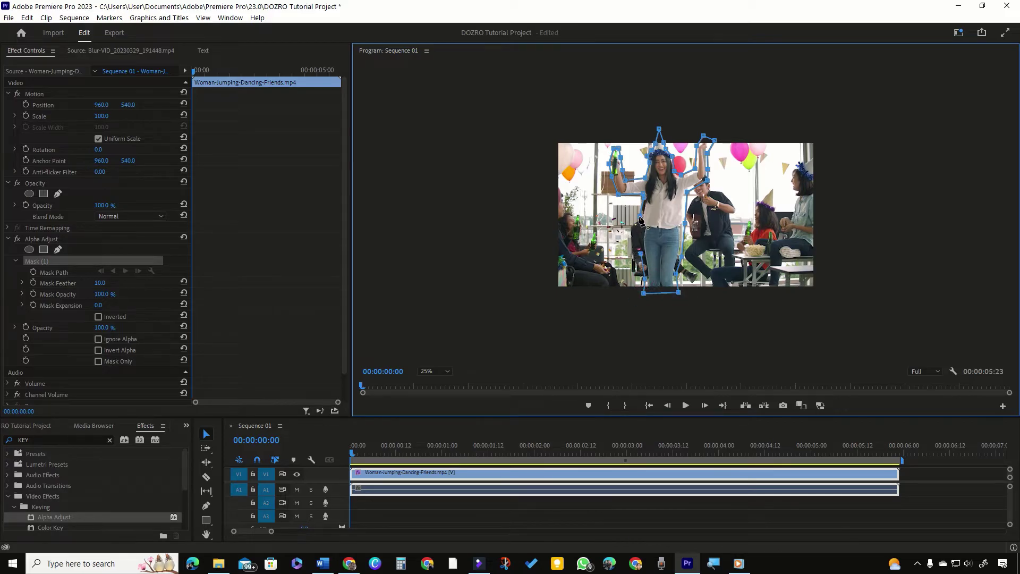
click(629, 205)
At 150% preview zoom, add a point on the mask's lower edge and pull the edge up between her legs.
click(447, 371)
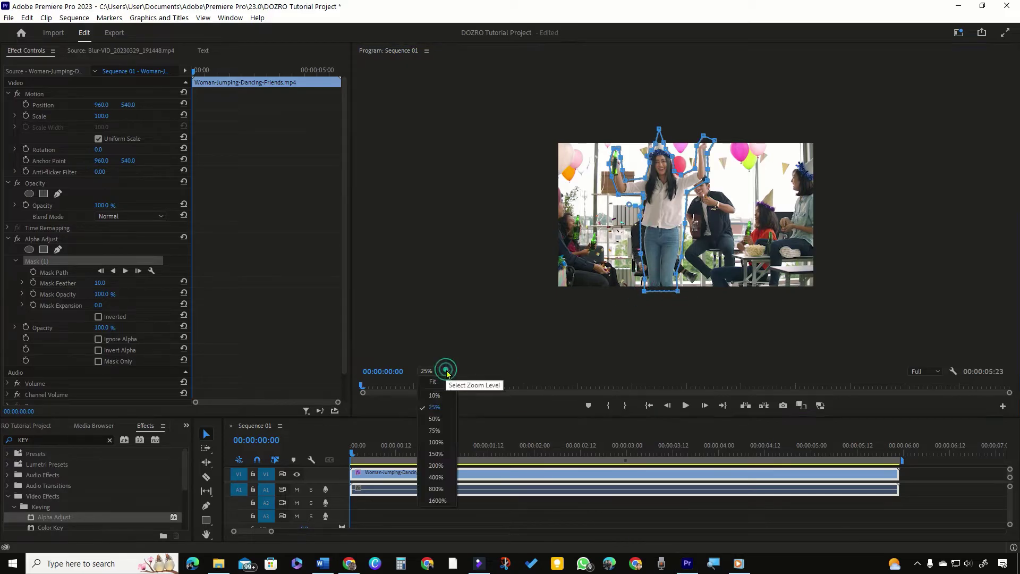
click(436, 455)
drag(574, 362, 522, 366)
drag(1011, 246, 1013, 351)
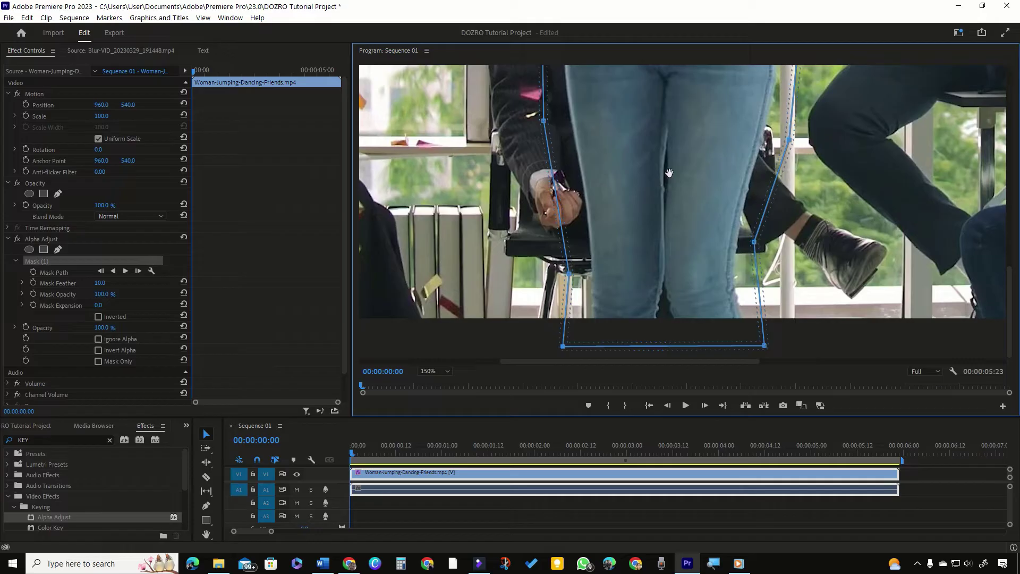
click(678, 346)
drag(665, 346, 669, 123)
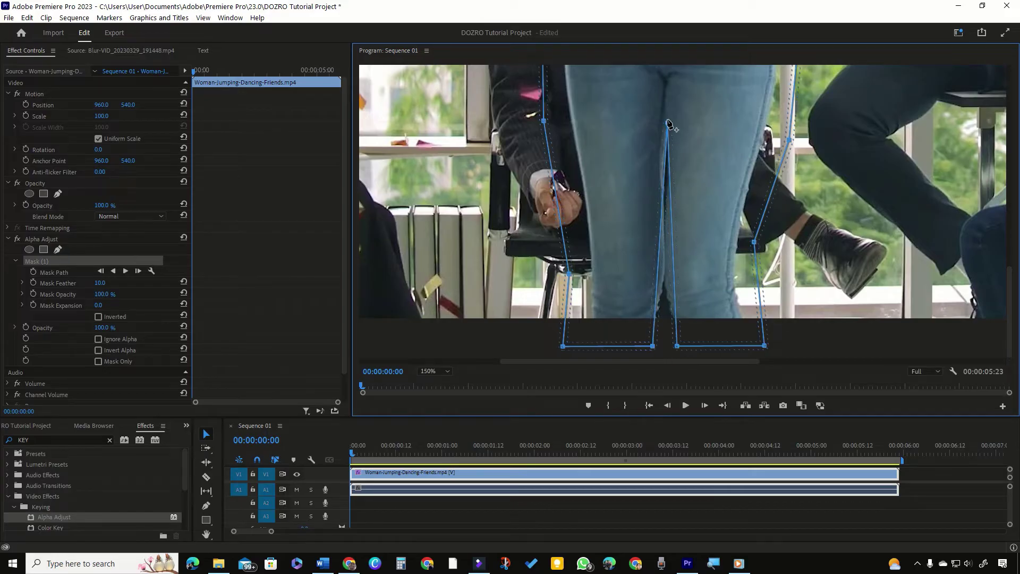
Add mask points along both sides of the gap between the legs and shape them to the inner edges of the jeans.
click(666, 187)
click(662, 208)
click(662, 220)
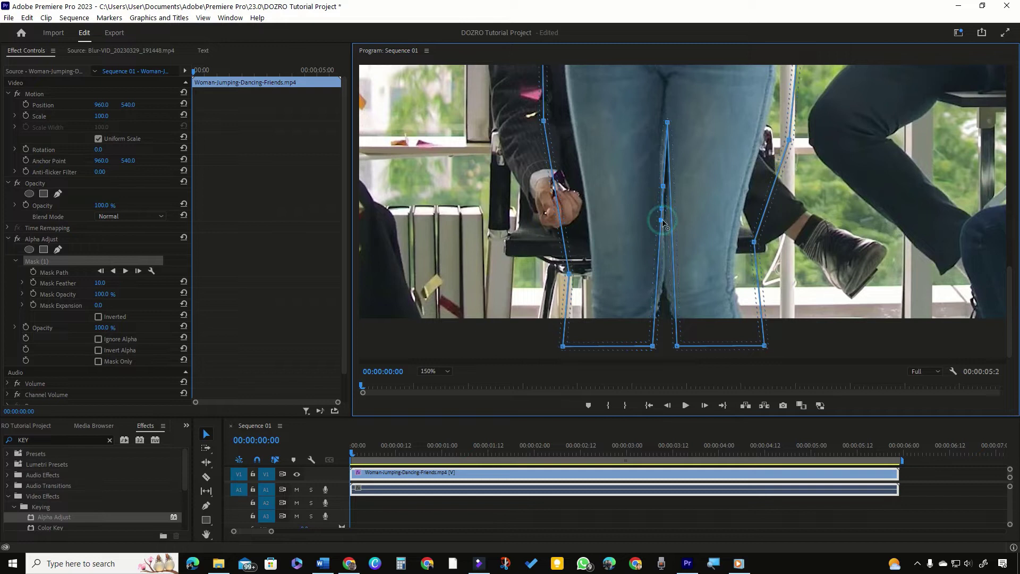
click(657, 284)
click(654, 320)
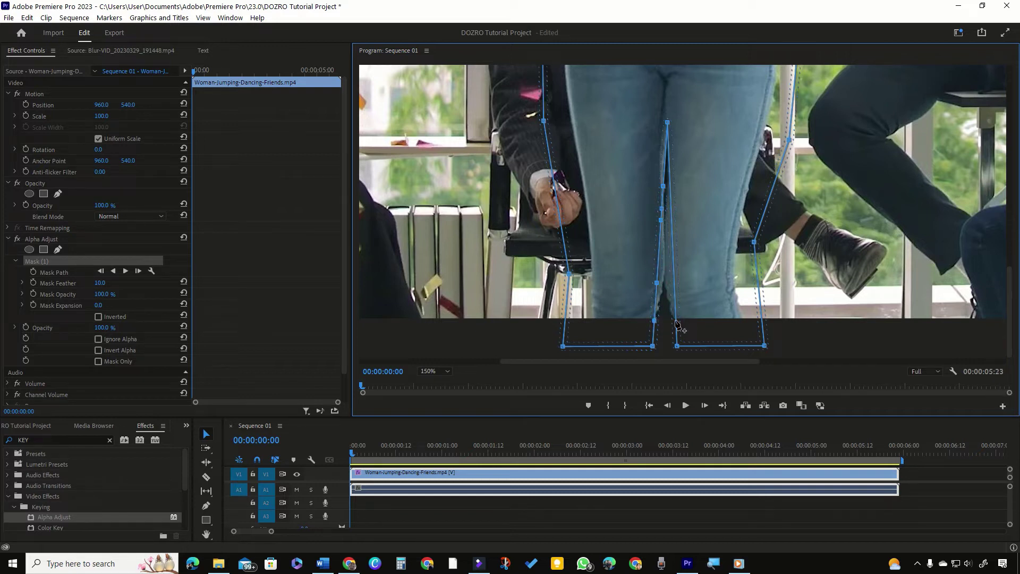
click(676, 321)
click(675, 284)
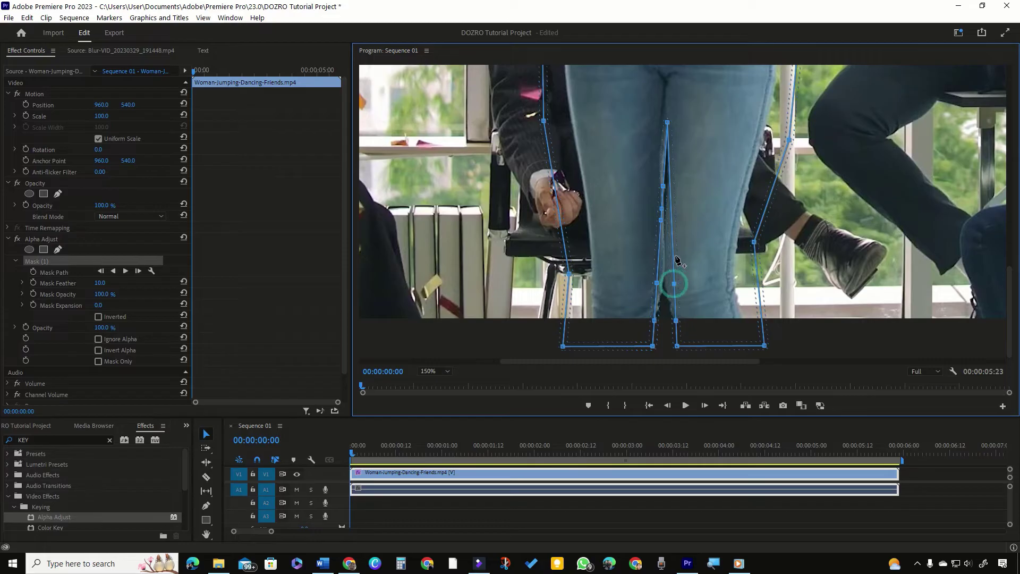
click(672, 221)
click(672, 209)
click(672, 186)
drag(657, 289, 667, 289)
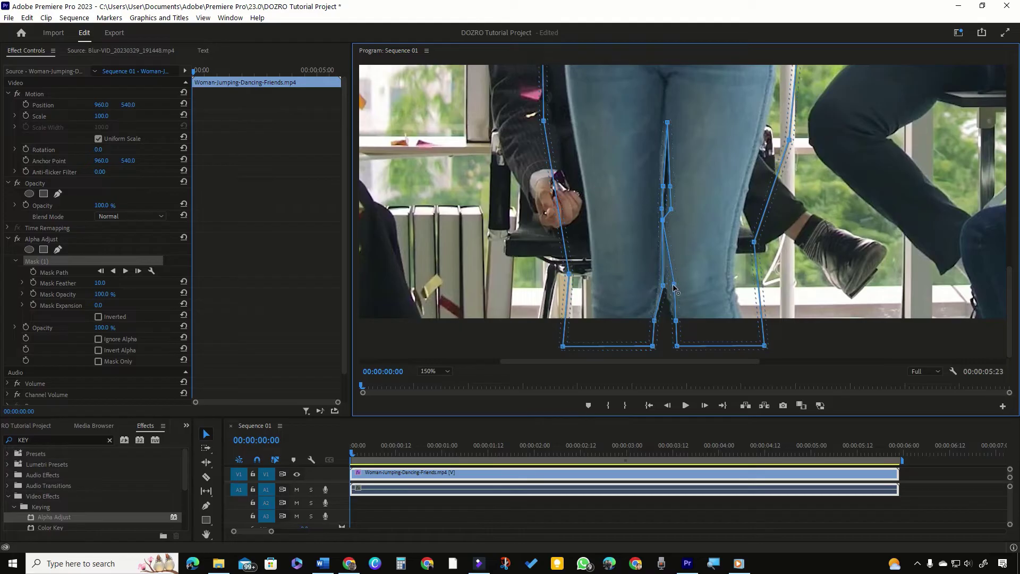
drag(676, 287, 665, 292)
Tighten the mask along the outer edge of the leg and torso on the bottle side.
drag(563, 346, 594, 346)
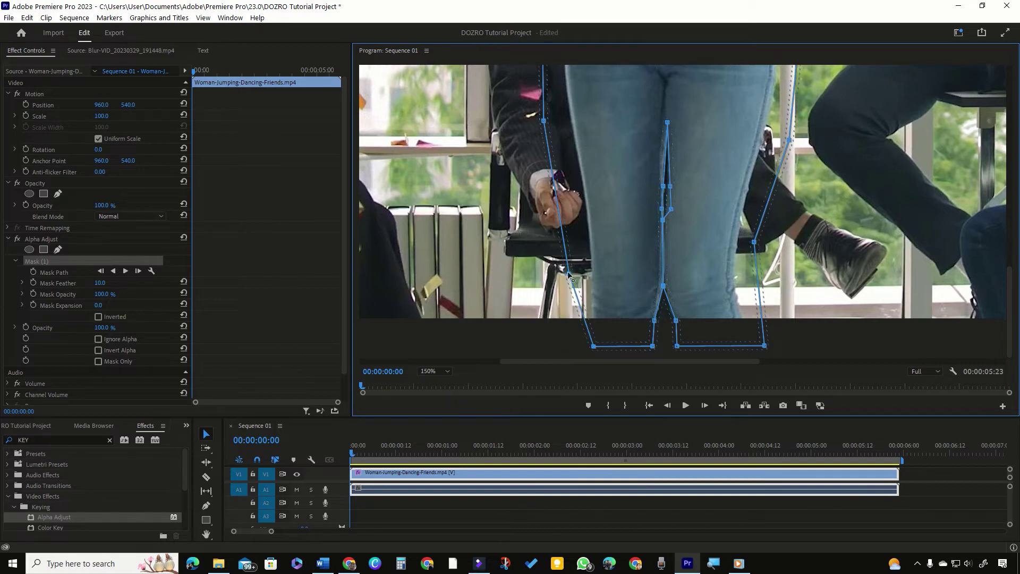
drag(569, 274, 589, 272)
drag(544, 121, 571, 122)
drag(581, 205, 585, 205)
drag(589, 272, 592, 272)
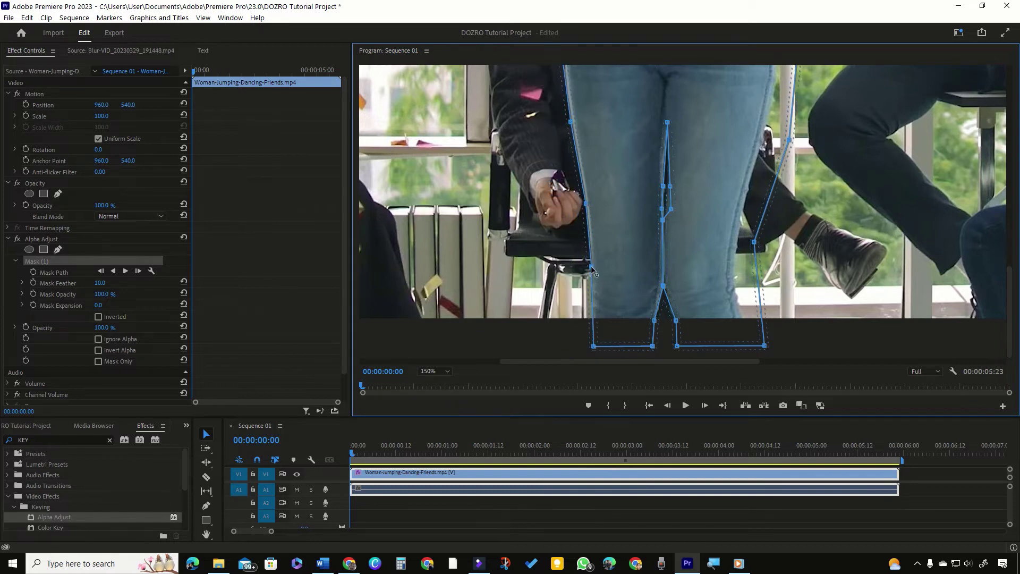
drag(1011, 280, 1010, 195)
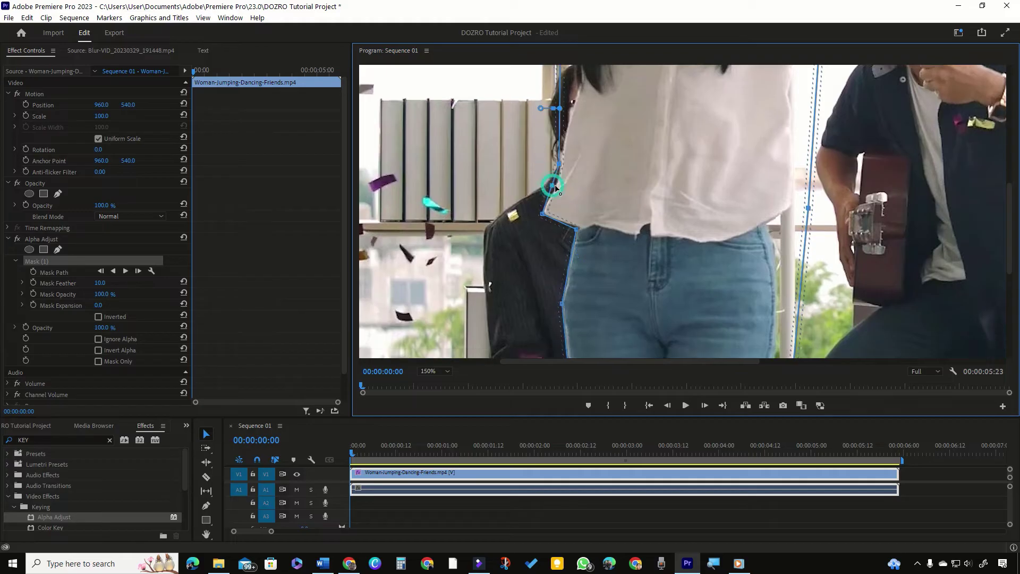
scroll(576, 238, up, 5)
drag(573, 258, 581, 258)
click(566, 311)
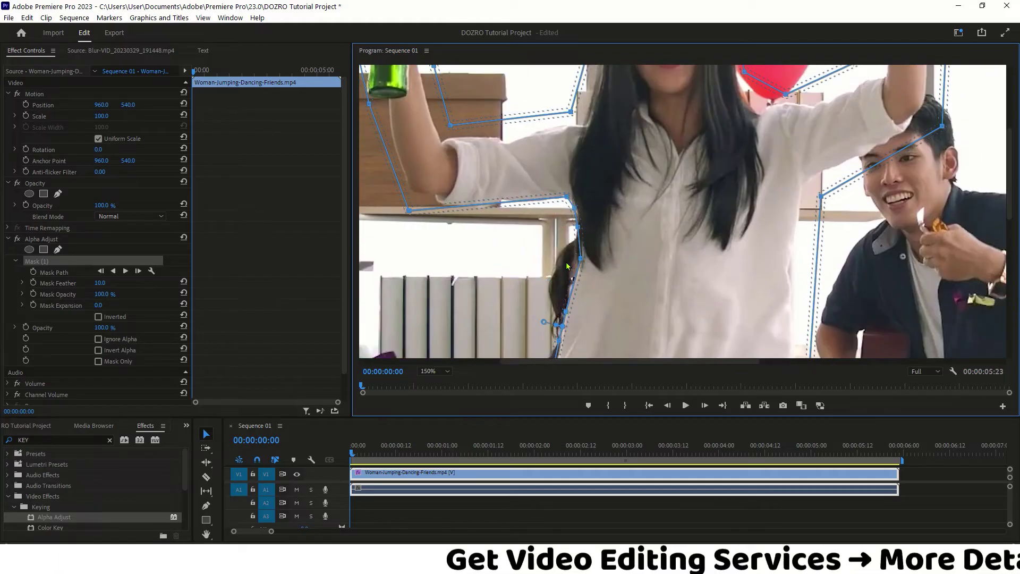
Refine the mask closely around the green bottle, the hand holding it and the upper edge of that arm.
scroll(567, 266, up, 5)
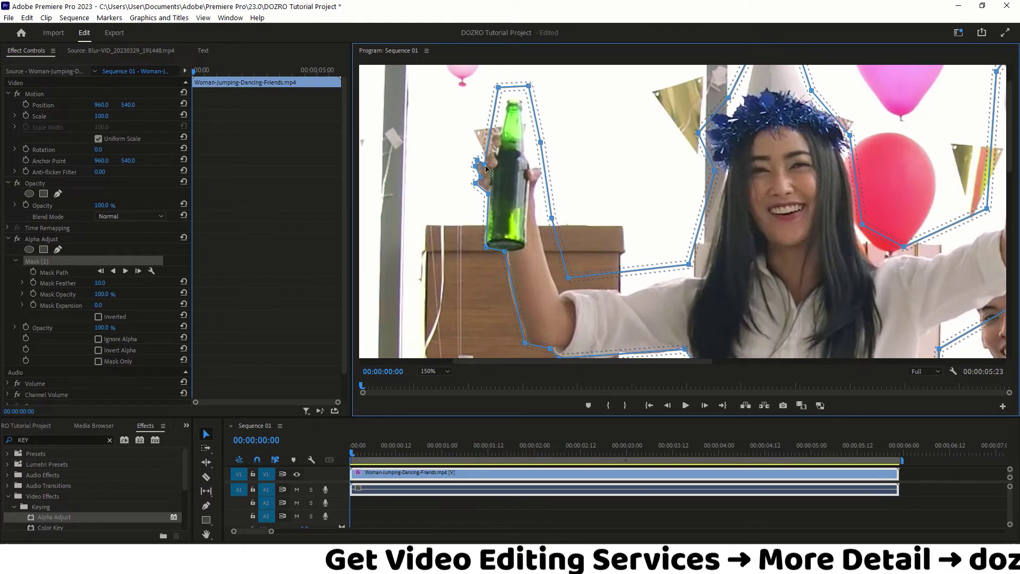
drag(487, 150, 483, 149)
mouse_move(486, 141)
mouse_down()
mouse_move(494, 150)
mouse_move(490, 137)
mouse_up()
drag(492, 129, 500, 135)
drag(498, 87, 523, 100)
drag(540, 142, 529, 170)
mouse_move(537, 180)
mouse_down()
mouse_move(542, 167)
mouse_move(534, 189)
mouse_up()
drag(552, 218, 543, 248)
drag(568, 278, 560, 293)
drag(620, 282, 628, 294)
drag(689, 264, 706, 276)
Fit the mask to the woman's hair, blue flower crown and party hat.
drag(704, 224, 722, 223)
drag(715, 170, 728, 169)
drag(710, 158, 705, 131)
drag(712, 116, 731, 117)
drag(738, 81, 755, 104)
scroll(749, 85, up, 2)
click(798, 101)
drag(811, 140, 818, 159)
drag(833, 165, 843, 185)
drag(846, 200, 839, 200)
drag(862, 274, 853, 272)
drag(847, 236, 852, 235)
Fit the mask to her other shoulder and raised arm up to the hand.
drag(872, 285, 893, 305)
drag(929, 285, 929, 307)
drag(956, 272, 964, 293)
scroll(964, 293, right, 2)
drag(837, 121, 871, 114)
drag(945, 89, 897, 99)
drag(900, 166, 870, 148)
drag(904, 261, 887, 278)
drag(900, 327, 851, 338)
scroll(862, 176, left, 2)
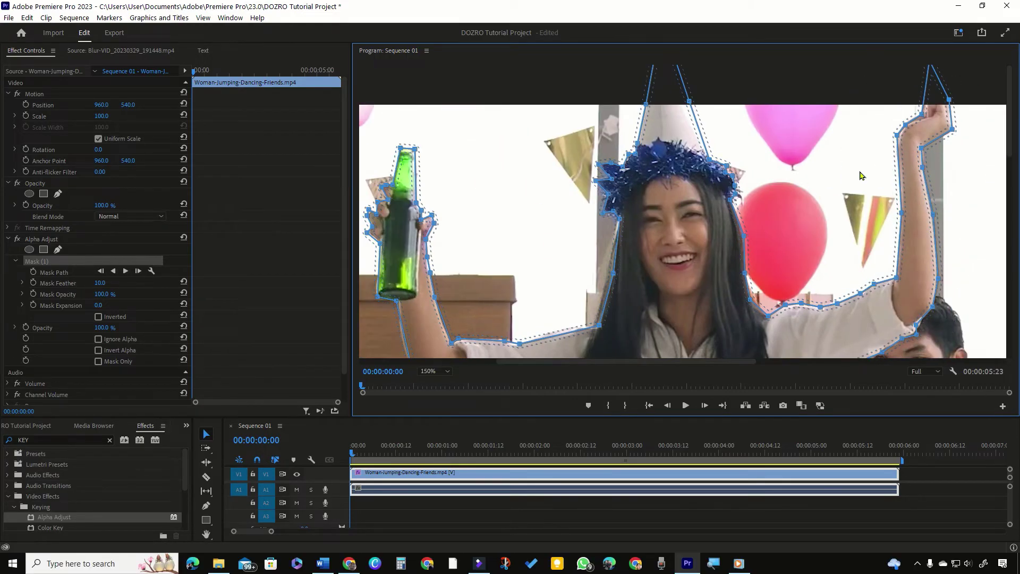
Turn on Mask Path keyframing and set the Mask Feather to 0.
drag(1010, 94, 999, 308)
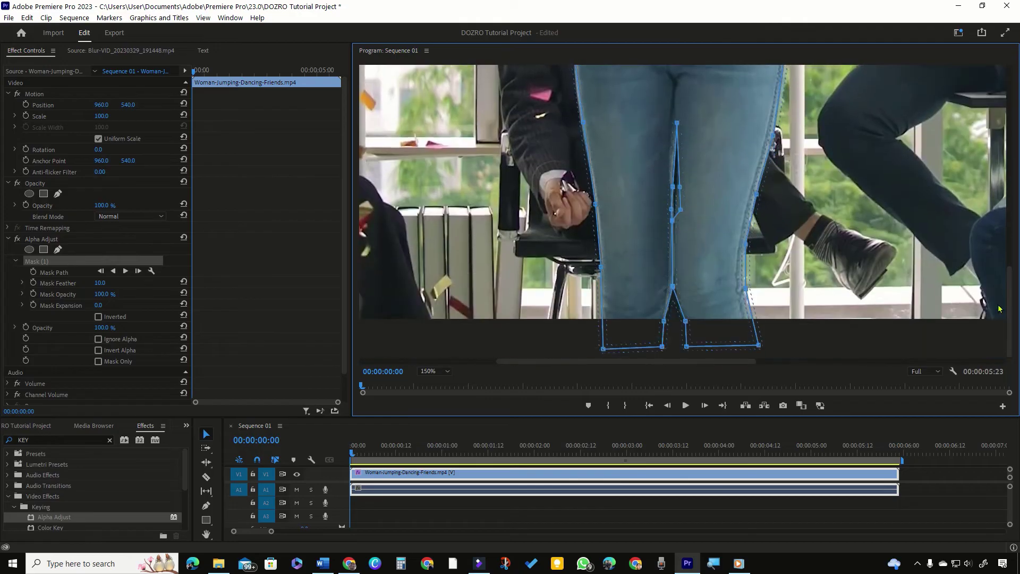
click(33, 273)
click(23, 283)
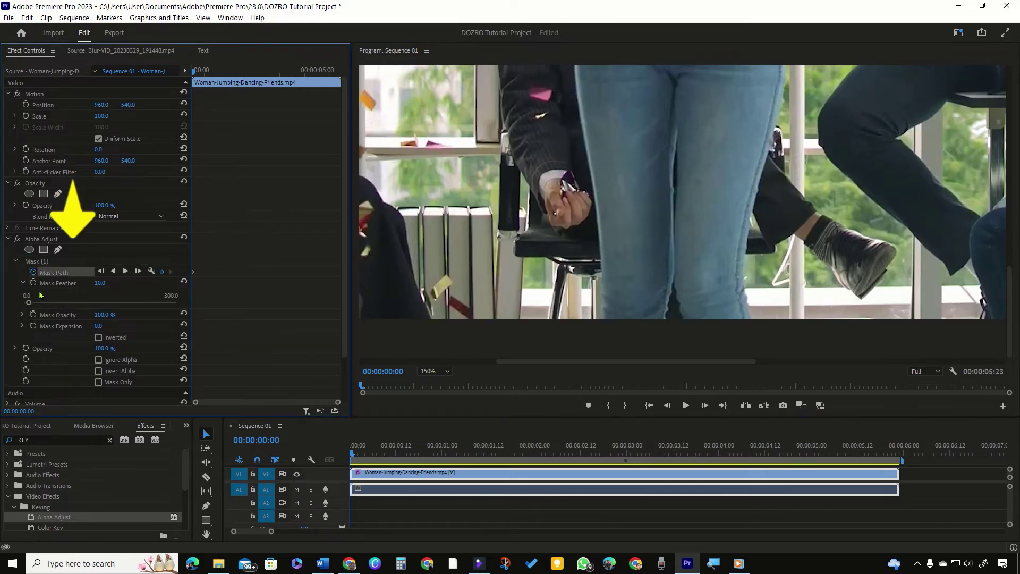
drag(27, 304, 23, 303)
click(34, 262)
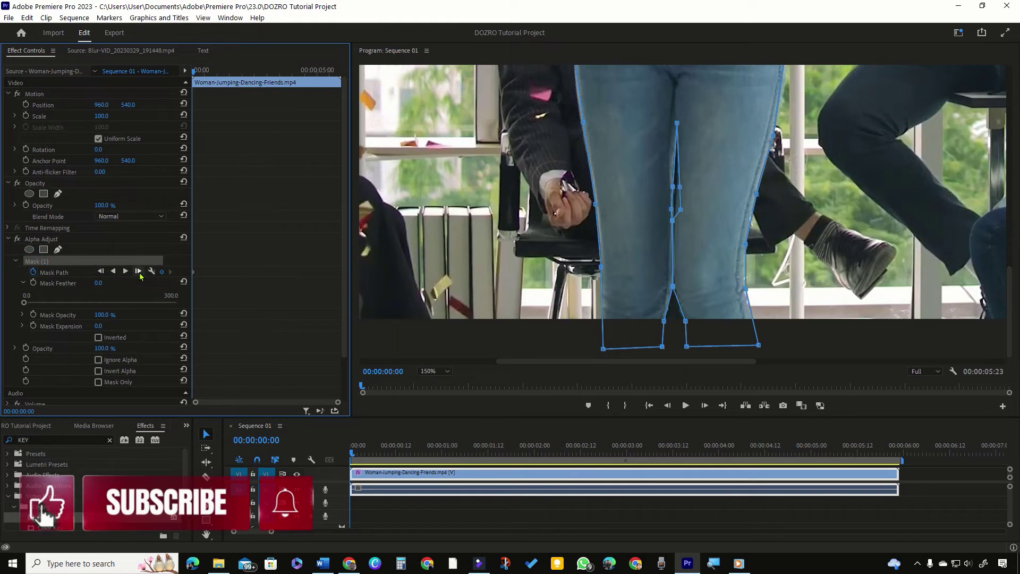
Track the mask forward frame by frame and correct its points around the bottle and, at 00:00:04:14, the lowered arm.
click(138, 272)
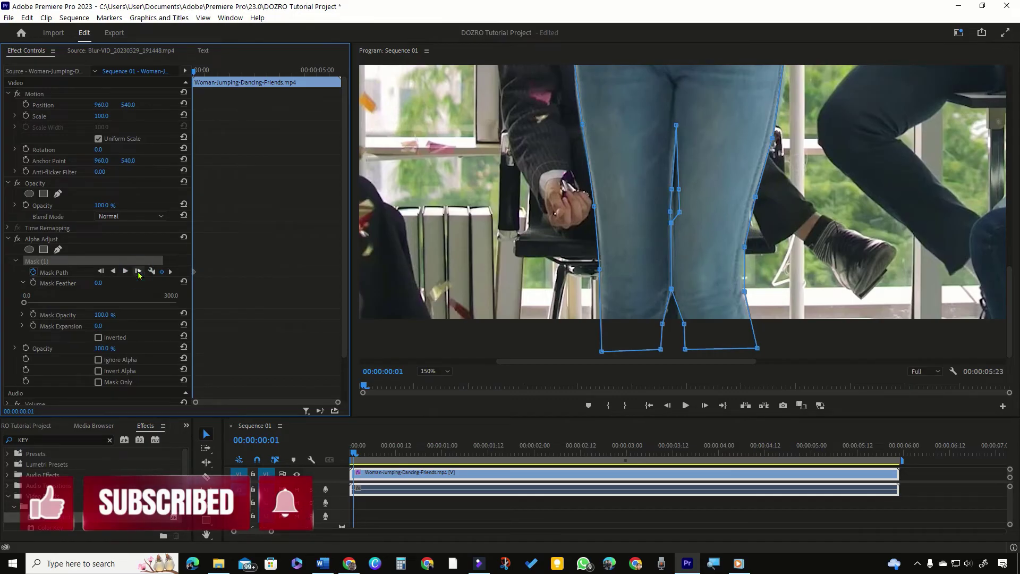
click(138, 271)
click(138, 272)
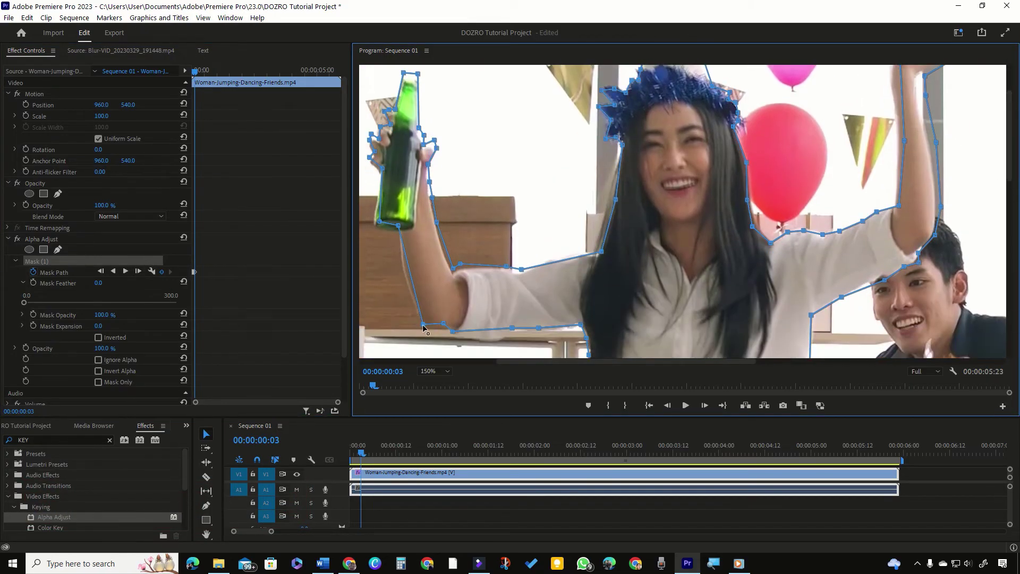
drag(404, 281, 406, 283)
drag(380, 221, 372, 227)
drag(398, 226, 399, 234)
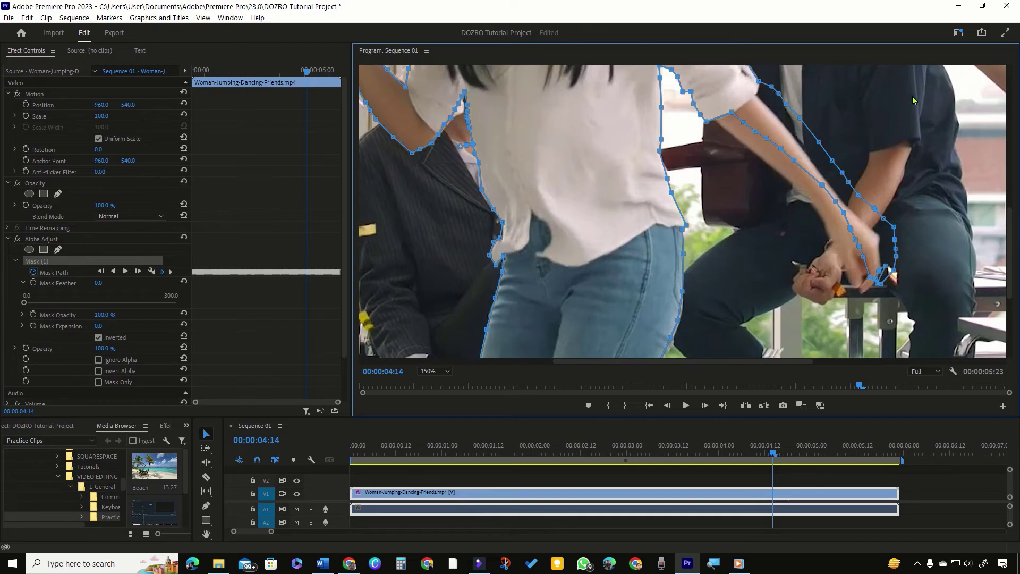
drag(923, 82, 719, 311)
drag(834, 163, 817, 174)
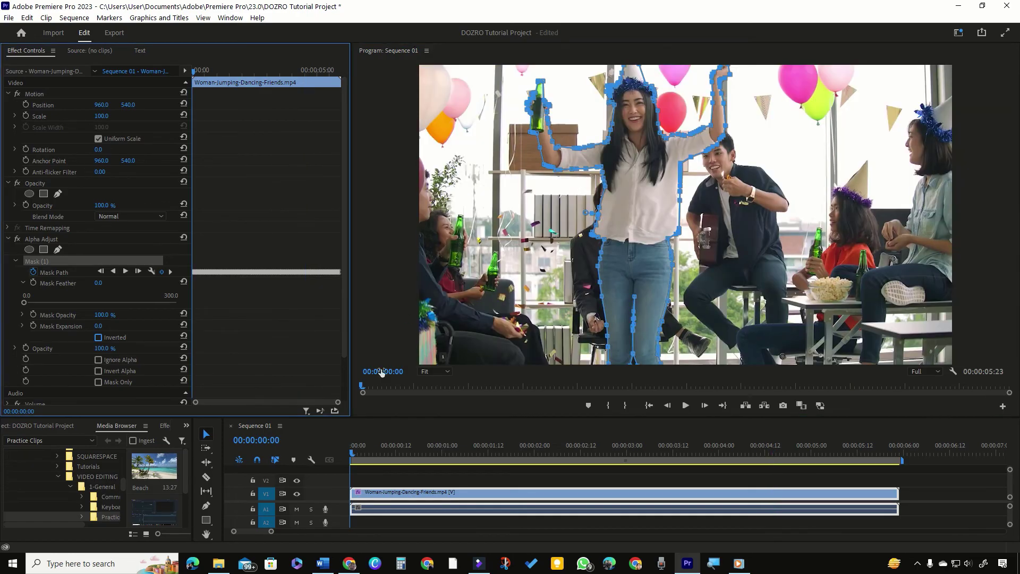
Scrub through to the end of the clip, enable Invert Alpha in Alpha Adjust and preview the cutout.
drag(352, 453, 897, 467)
key(shift+5)
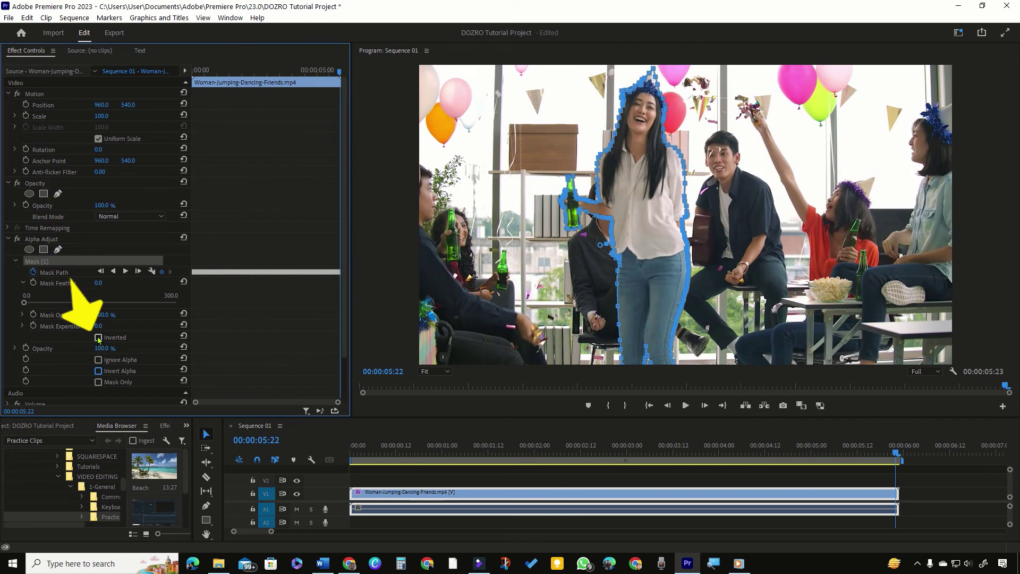
click(98, 372)
click(930, 492)
drag(896, 453, 821, 445)
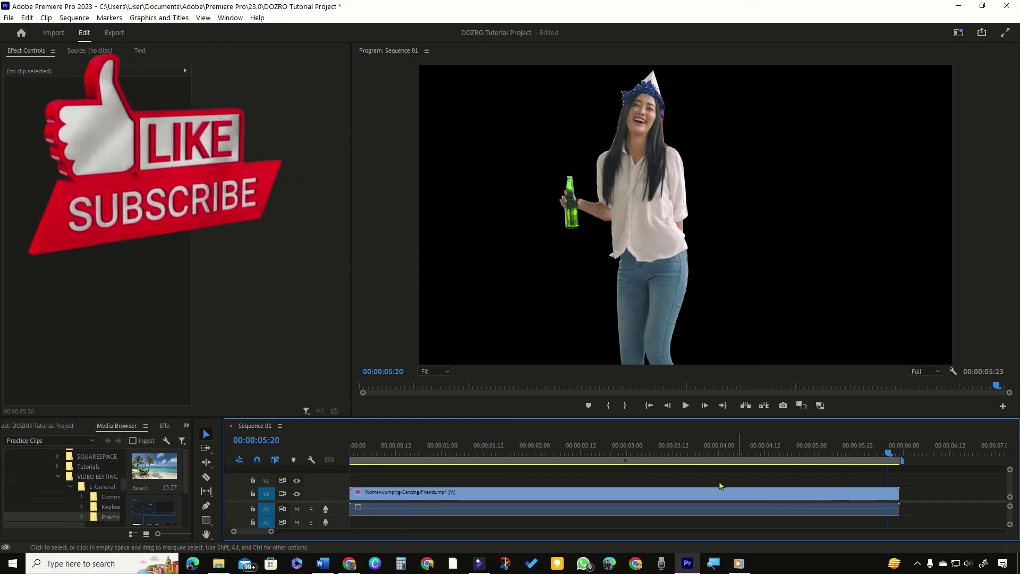
Move the masked woman clip up to track V2 and place the Beach clip beneath it on V1 from the sequence start.
drag(645, 494, 643, 483)
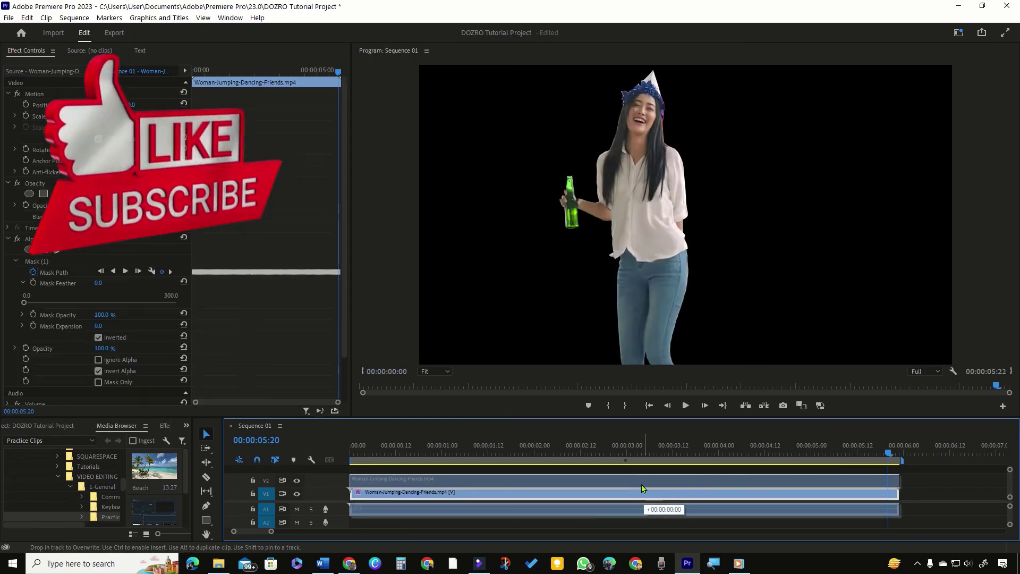
click(158, 466)
drag(260, 470, 355, 497)
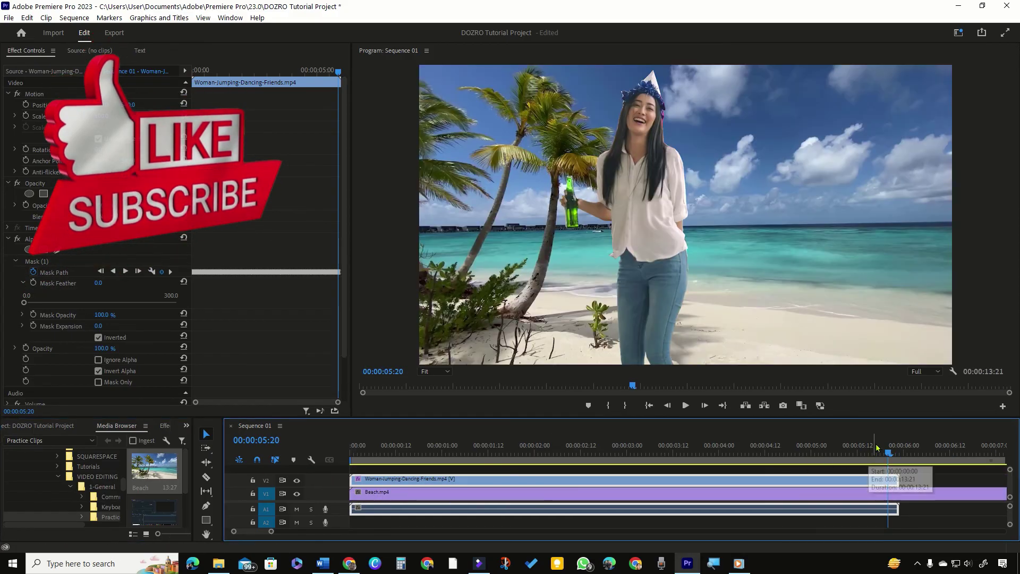